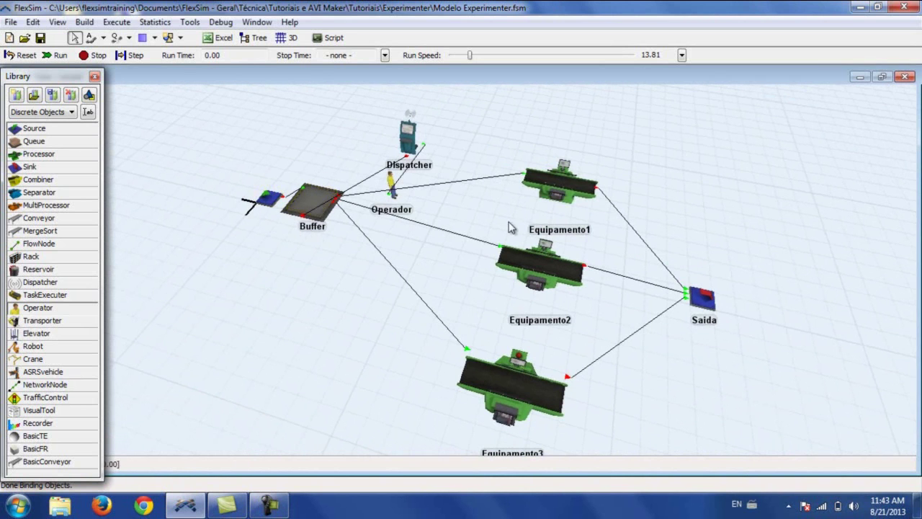
- Examine the model layout from part arrival and buffer through the dispatcher, operator and three machines to the exit
left_click_drag(613, 297, 603, 289)
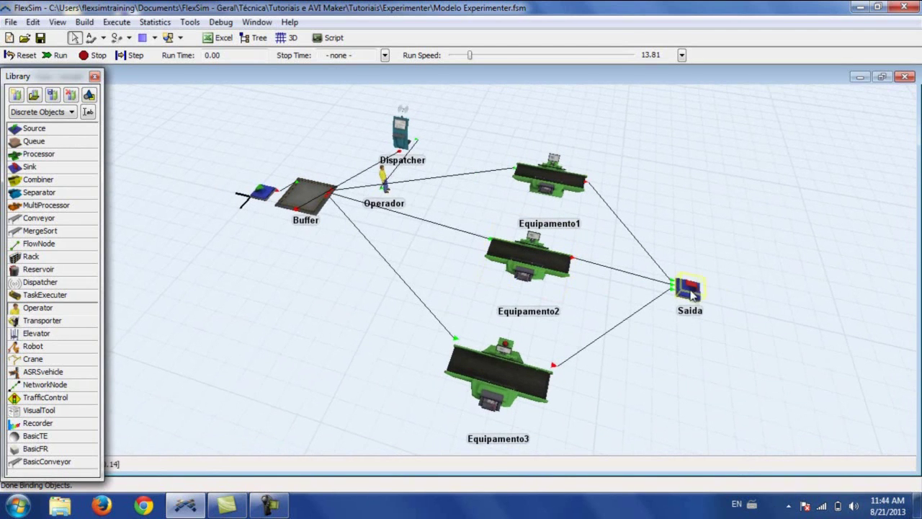
right_click_drag(445, 225, 453, 225)
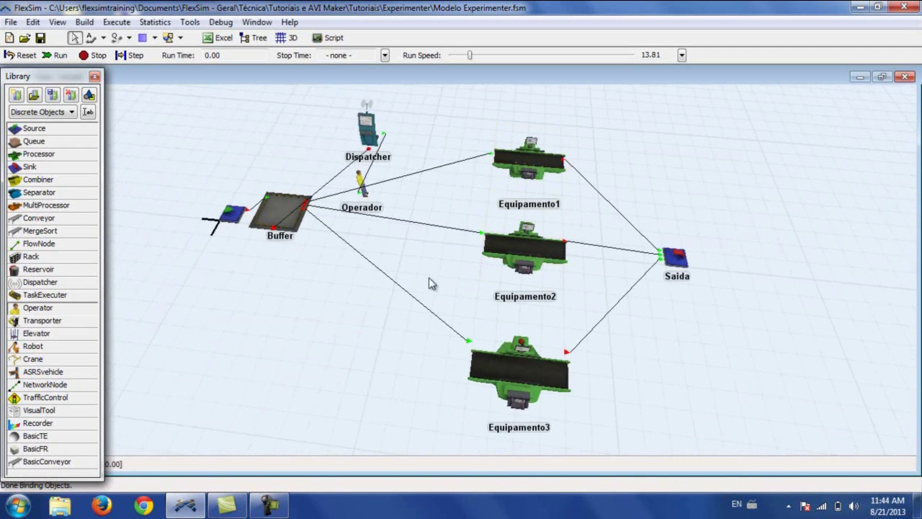
left_click_drag(426, 273, 445, 257)
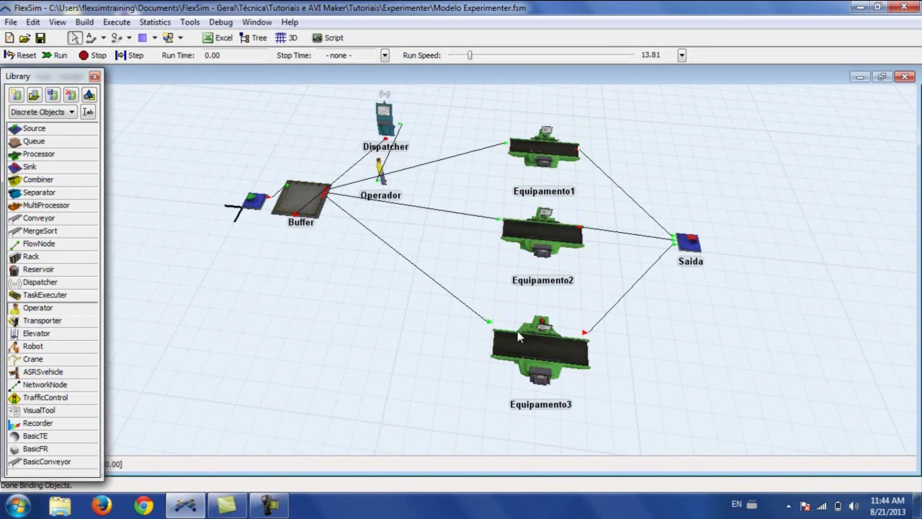
left_click_drag(445, 249, 449, 258)
scroll(445, 253, "down", 2)
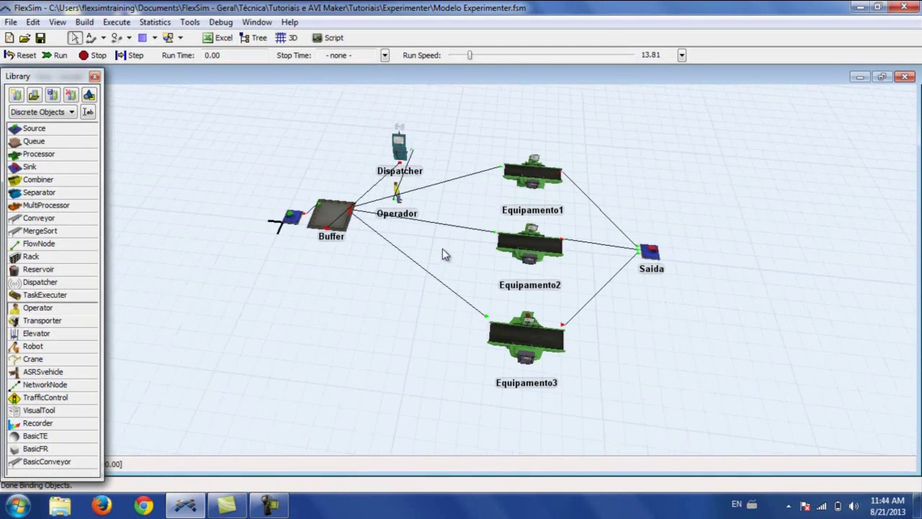
scroll(445, 254, "up", 2)
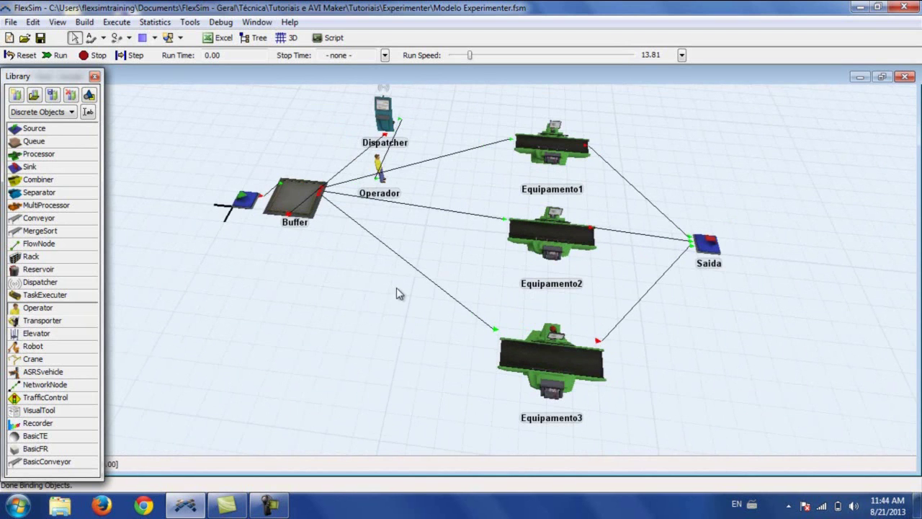
scroll(438, 245, "up", 1)
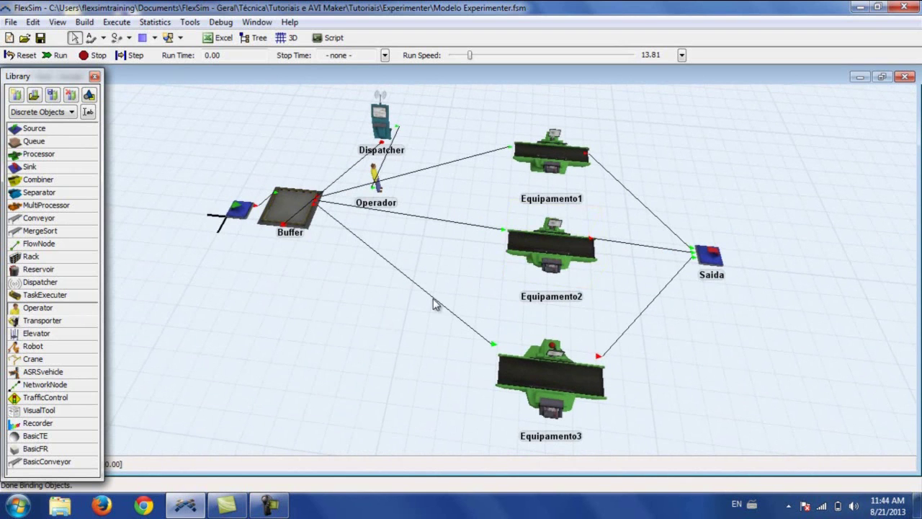
scroll(451, 251, "up", 1)
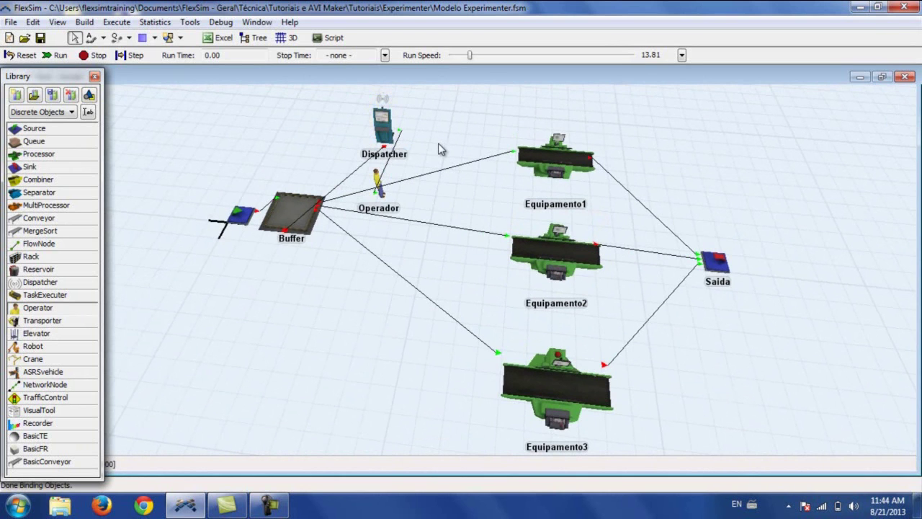
scroll(432, 153, "up", 1)
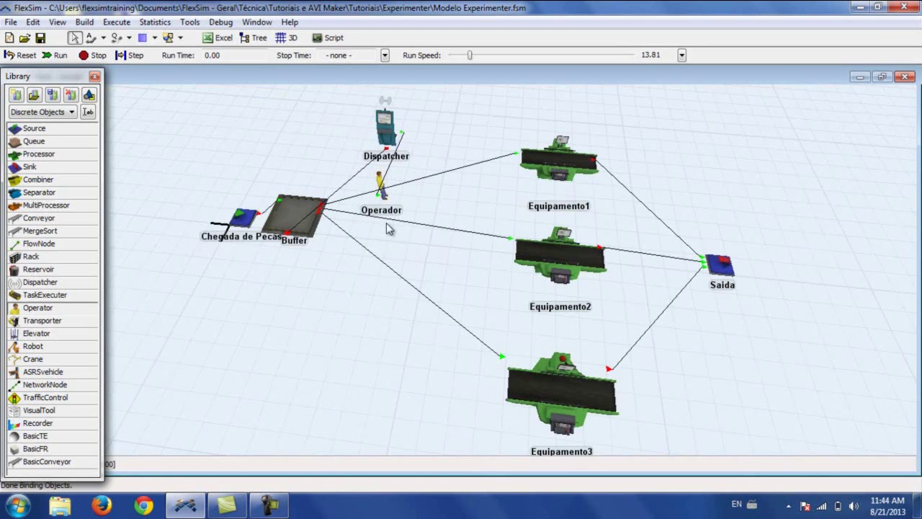
scroll(429, 208, "up", 1)
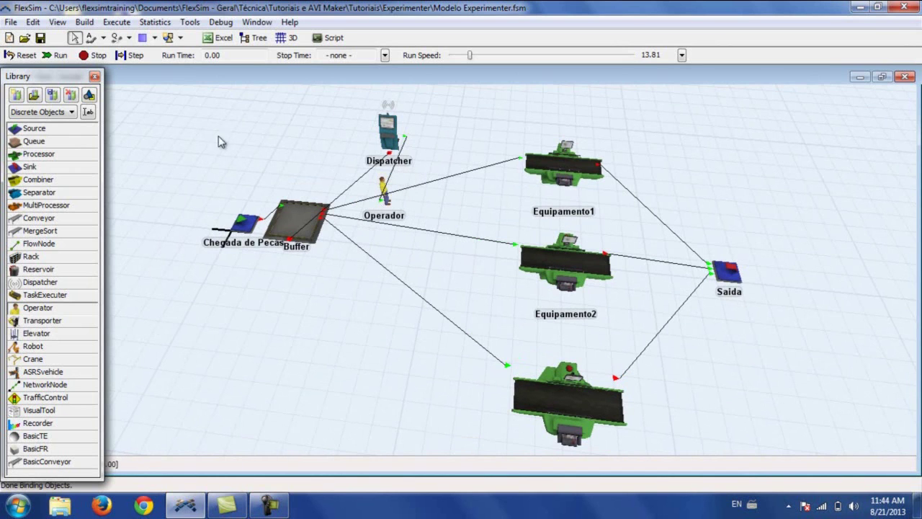
- Run the simulation to observe how the operator carries parts from the buffer to the machines, and reset the model
left_click(58, 55)
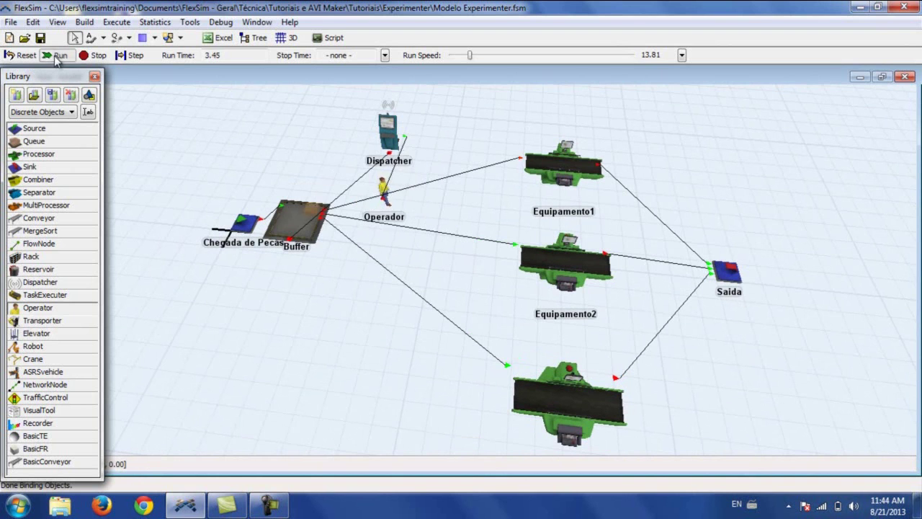
left_click_drag(485, 151, 485, 145)
scroll(497, 154, "down", 2)
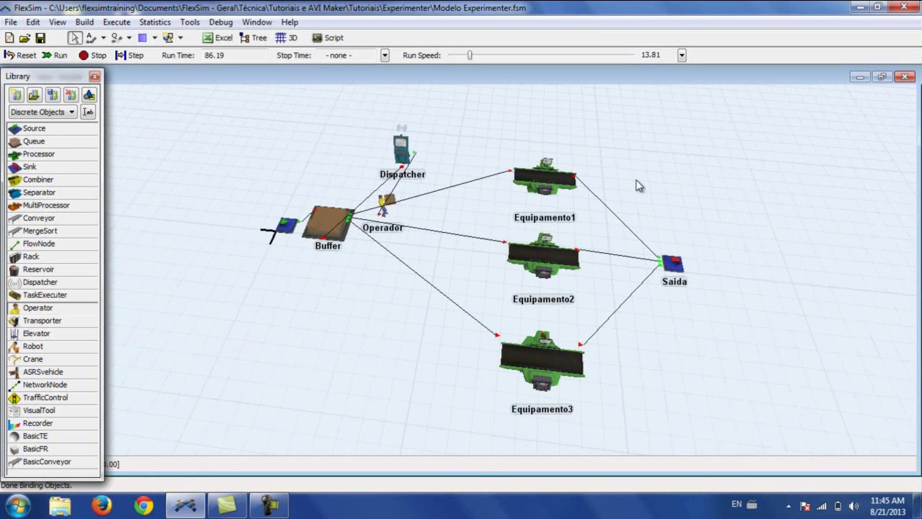
left_click_drag(635, 182, 639, 180)
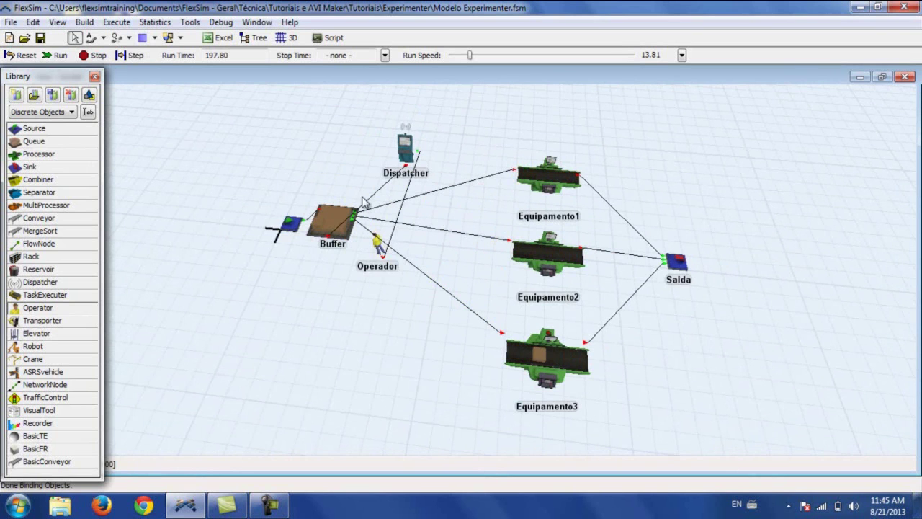
left_click(23, 55)
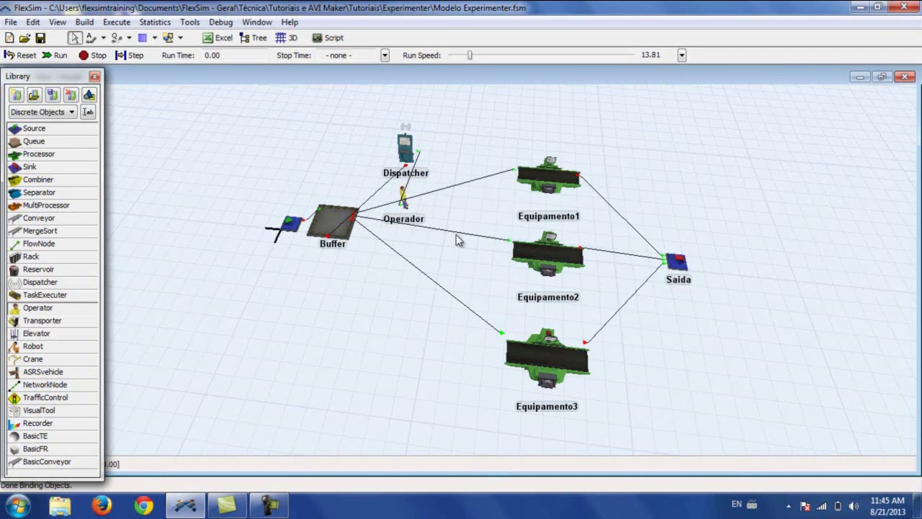
left_click_drag(443, 219, 447, 221)
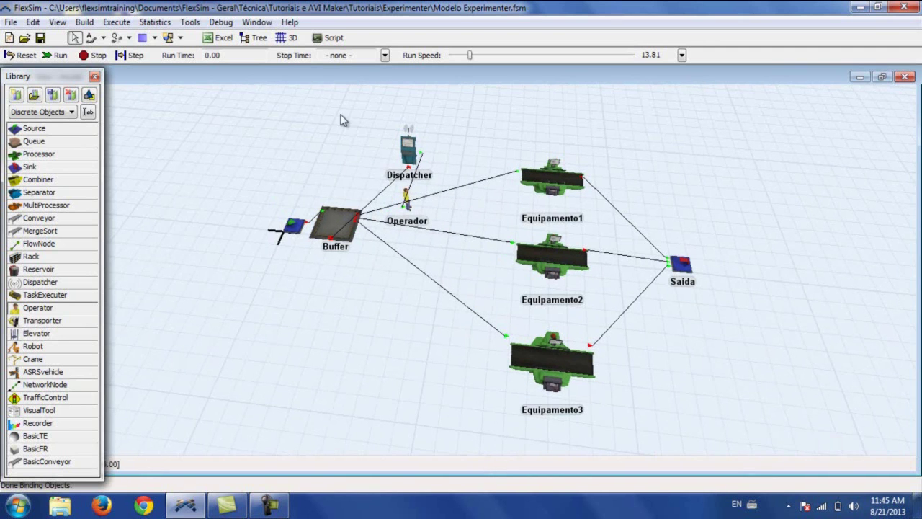
- Open the Experimenter and arrange its window beside the model so the dispatcher, operator and machines stay in view
left_click(156, 23)
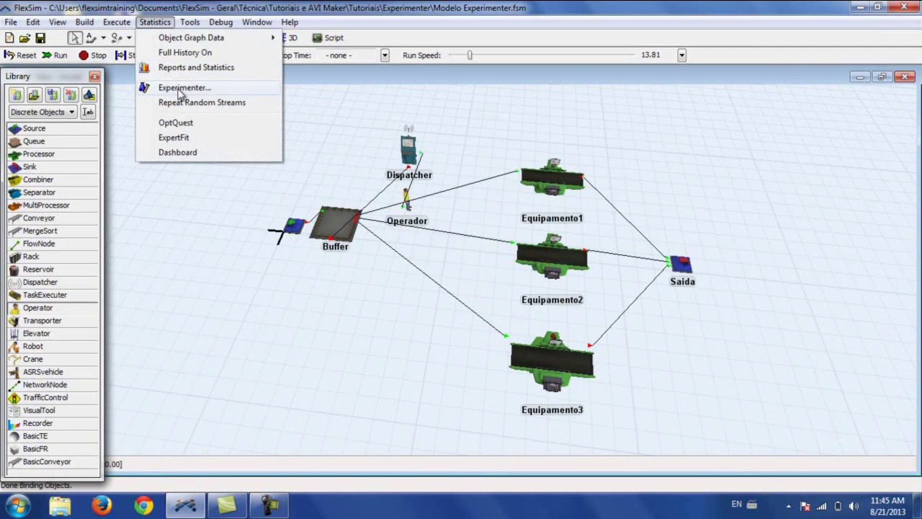
left_click(201, 87)
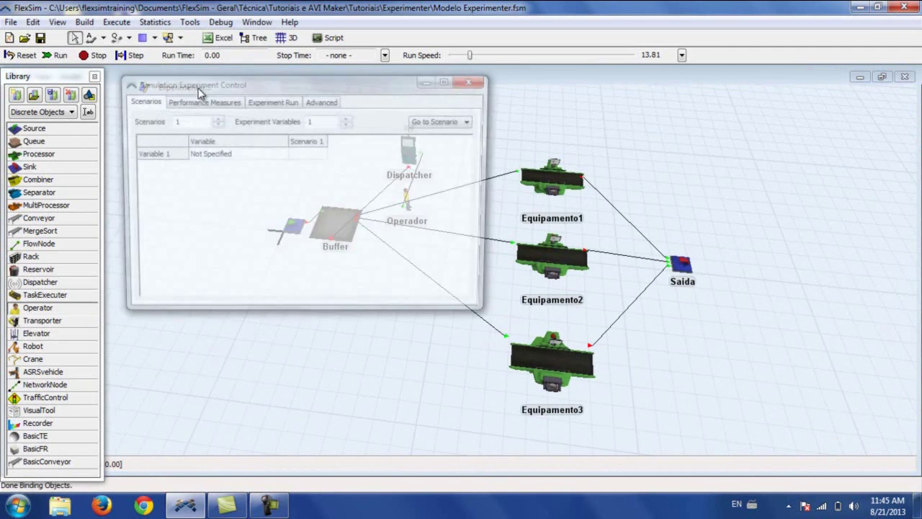
left_click_drag(318, 87, 398, 99)
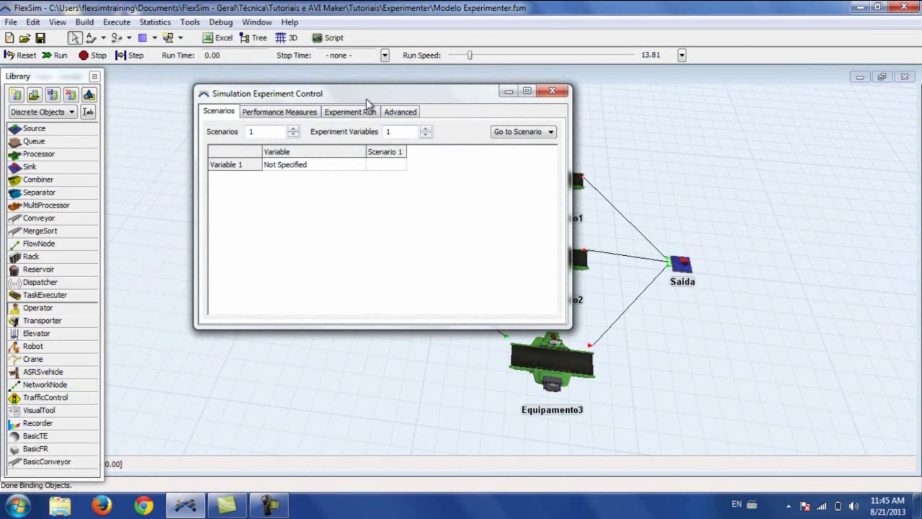
left_click_drag(366, 99, 598, 157)
left_click(344, 285)
left_click_drag(341, 279, 232, 260)
scroll(255, 252, "down", 2)
left_click_drag(331, 243, 265, 238)
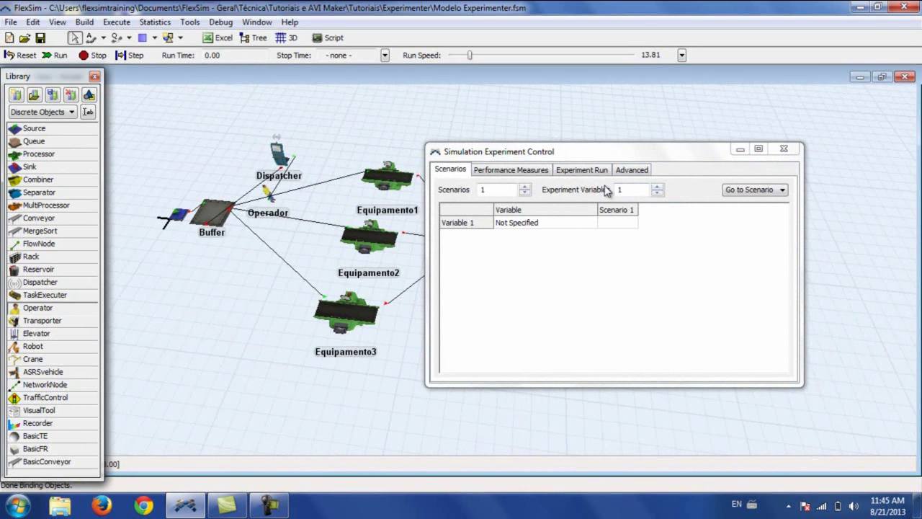
left_click(657, 186)
left_click(657, 186)
left_click(657, 187)
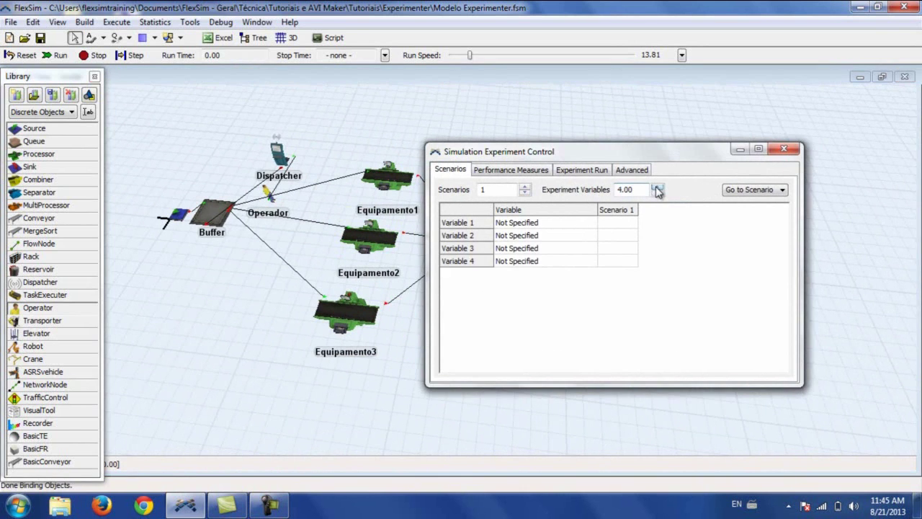
left_click(657, 187)
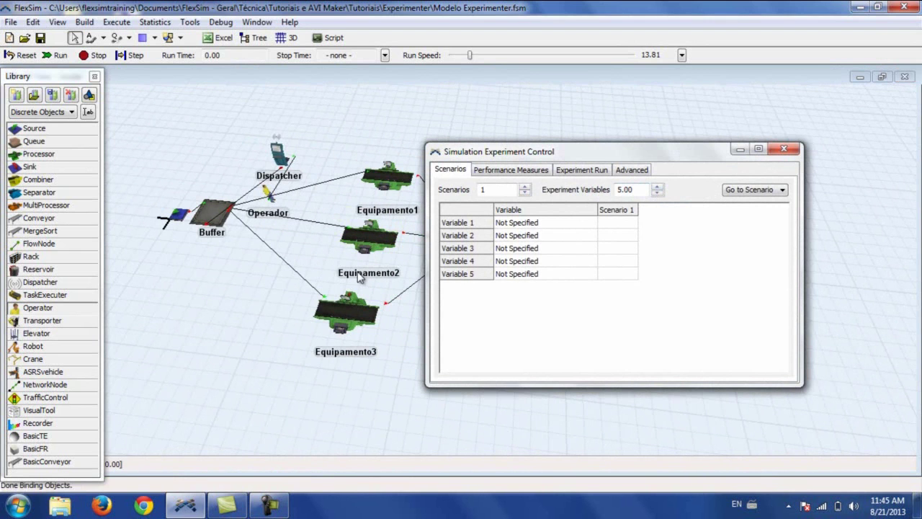
left_click(657, 193)
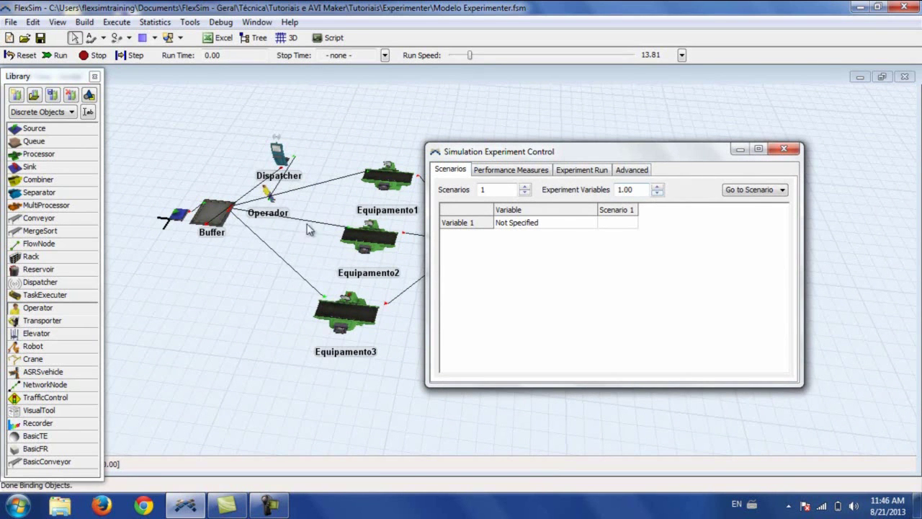
- Set the number of experiment scenarios to 4
left_click(525, 187)
left_click(525, 187)
left_click(526, 187)
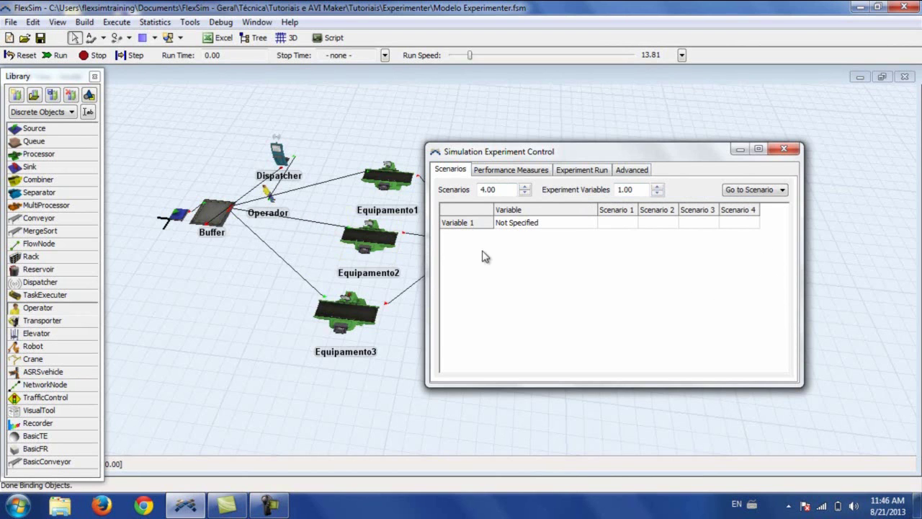
- Define Variable 1 as the Number of TaskExecuters connected to /Dispatcher
left_click(544, 225)
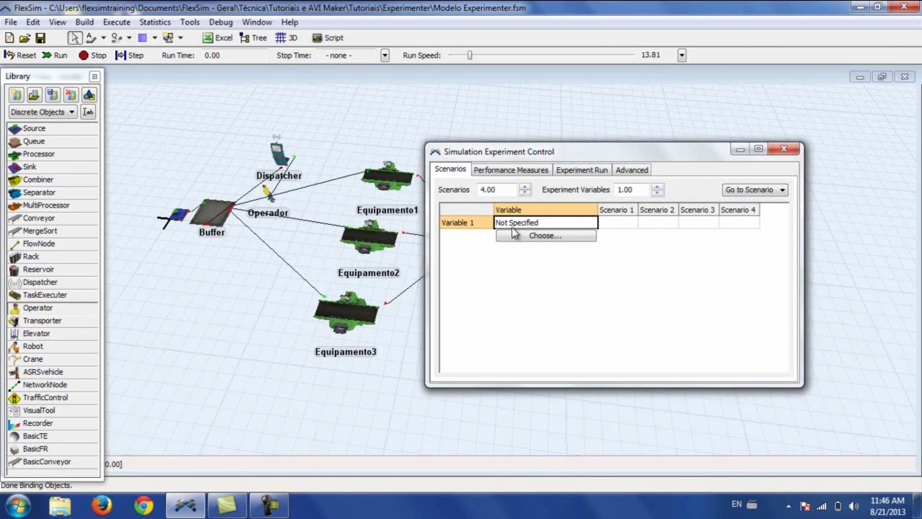
left_click(550, 238)
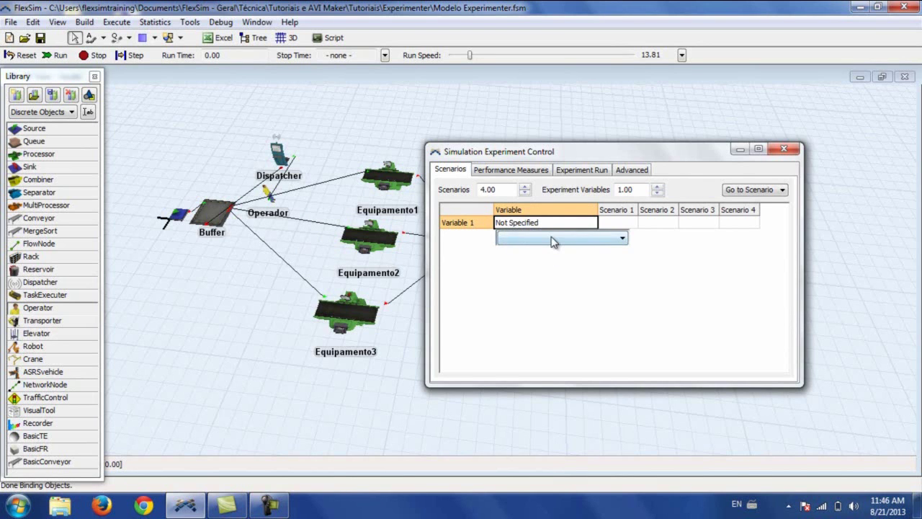
left_click(552, 241)
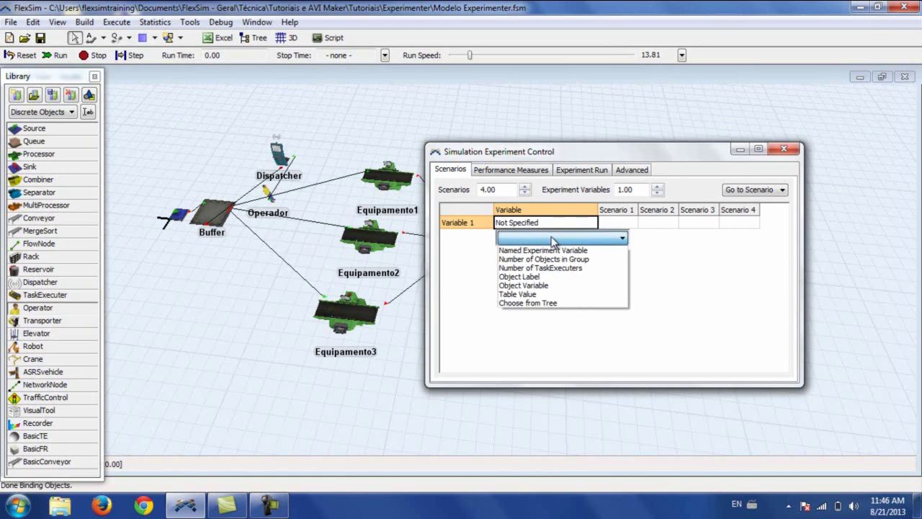
left_click(574, 268)
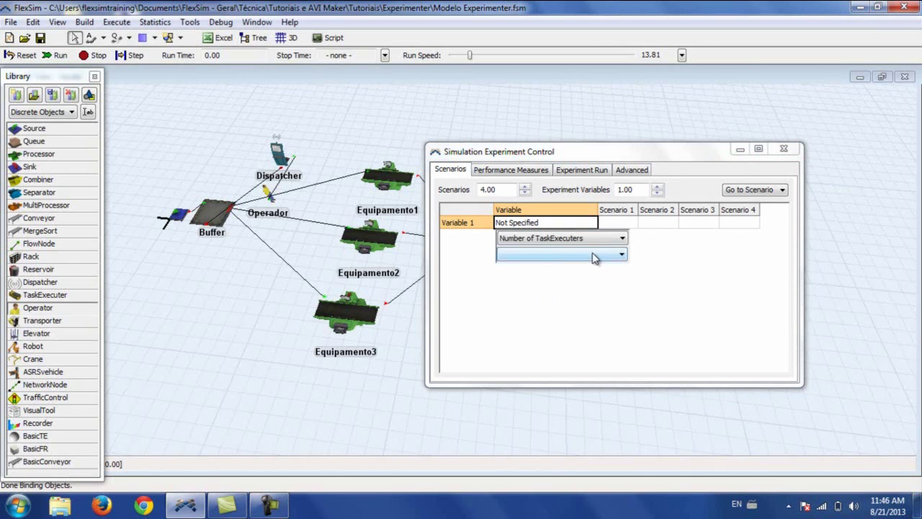
left_click(594, 258)
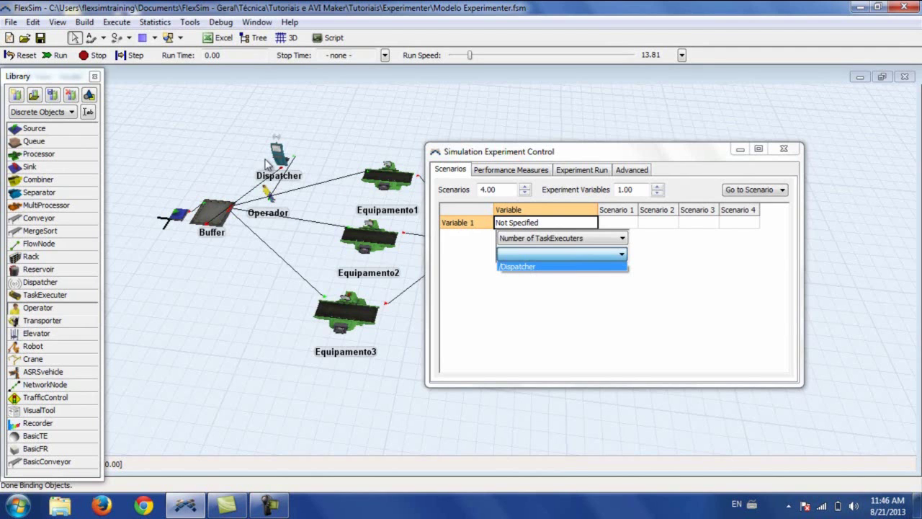
left_click(532, 266)
- Assign 1, 2, 3 and 4 task executers to Scenarios 1 through 4 respectively for Variable 1
left_click(624, 223)
type("1")
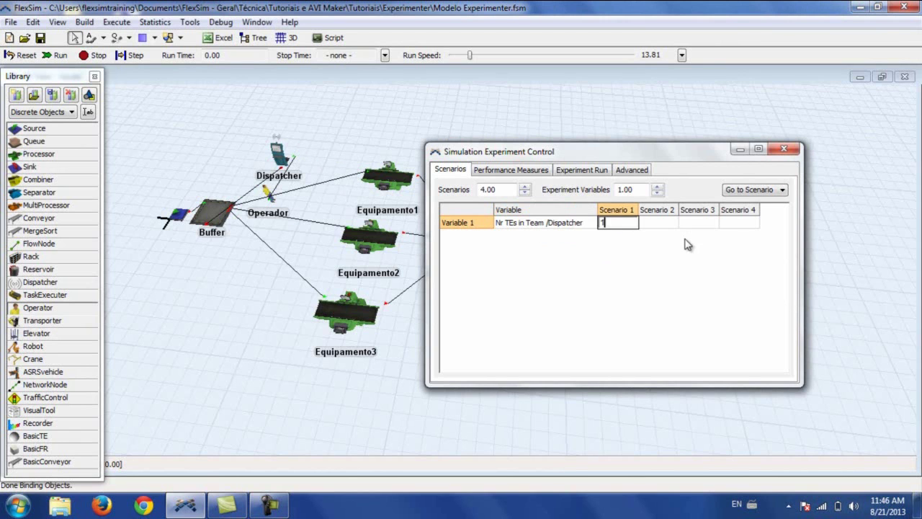
key("Tab")
type("2")
key("Tab")
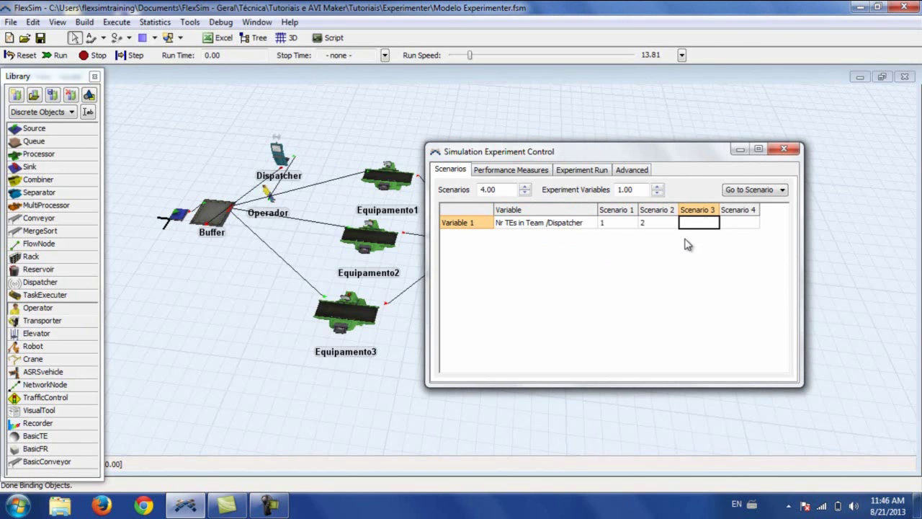
type("3")
key("Tab")
type("4")
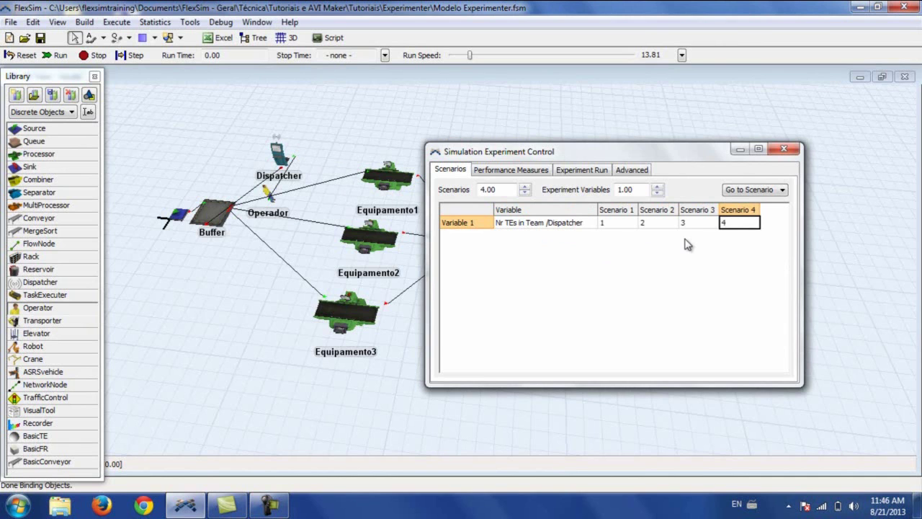
left_click(690, 265)
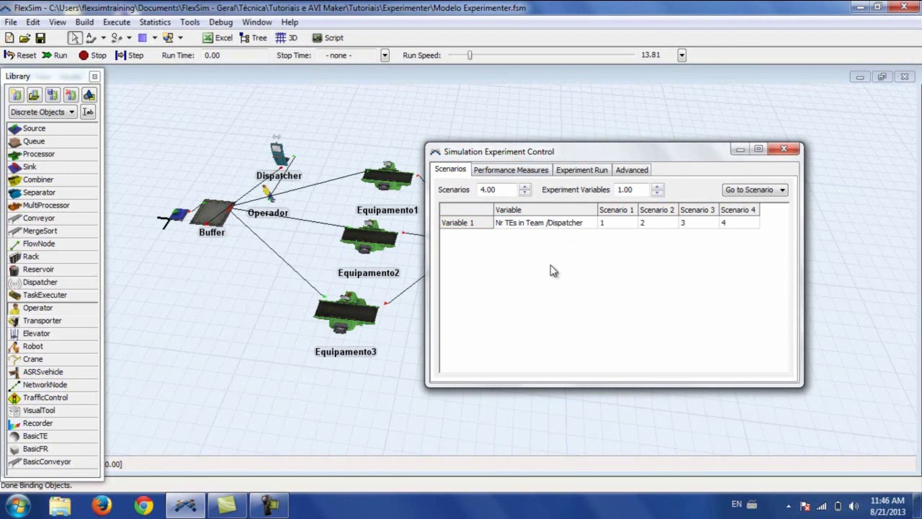
- Open the experiment's performance measures and adjust the model view so the whole line through Saida shows beside the experiment window
left_click(511, 170)
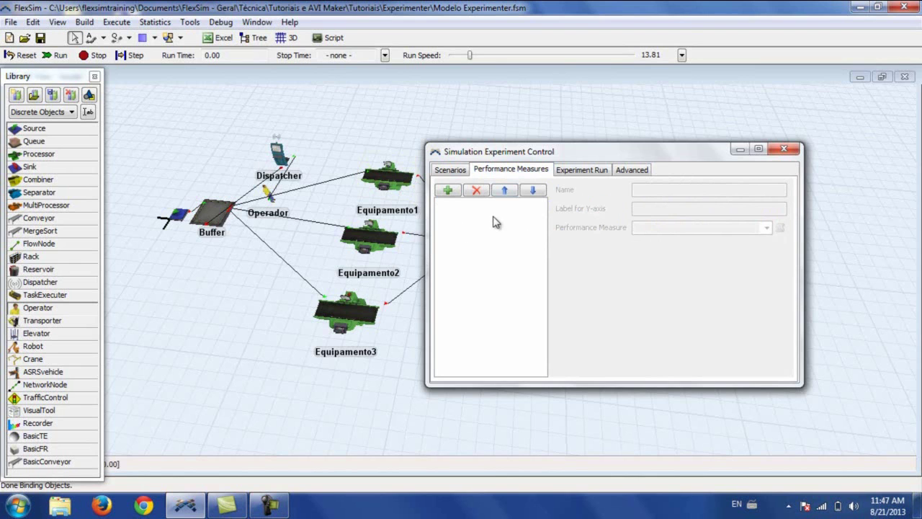
left_click_drag(324, 254, 264, 260)
scroll(264, 260, "down", 2)
right_click(382, 280)
left_click(374, 277)
left_click_drag(371, 273, 353, 261)
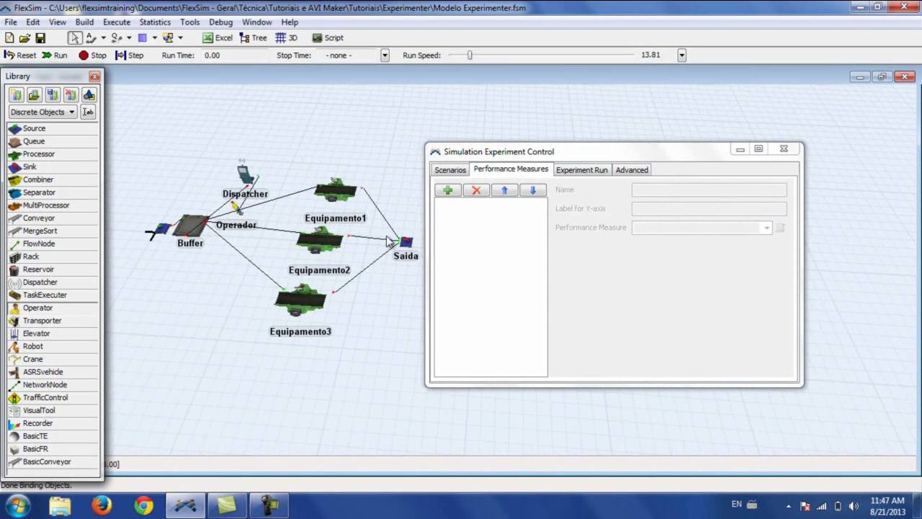
left_click(469, 254)
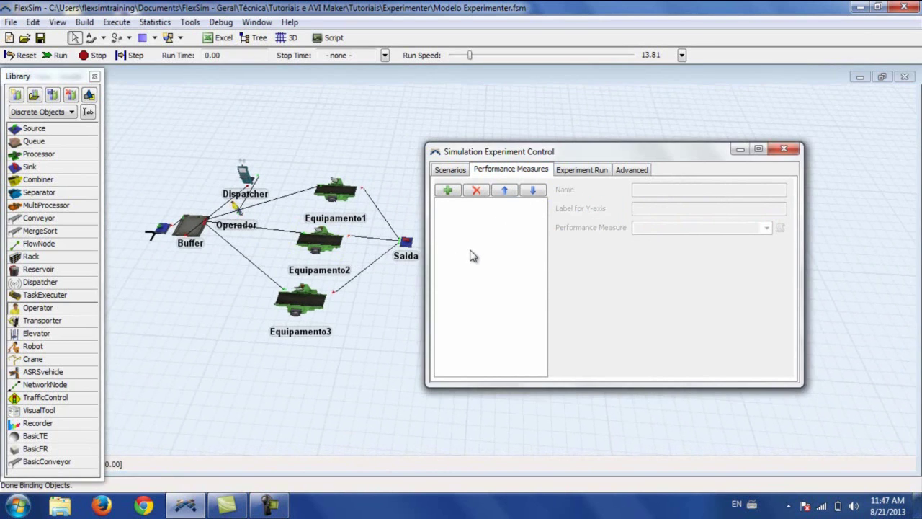
- Examine the performance measure types on offer and the State Pie chart in the Dashboard that supplies one of them
left_click(447, 192)
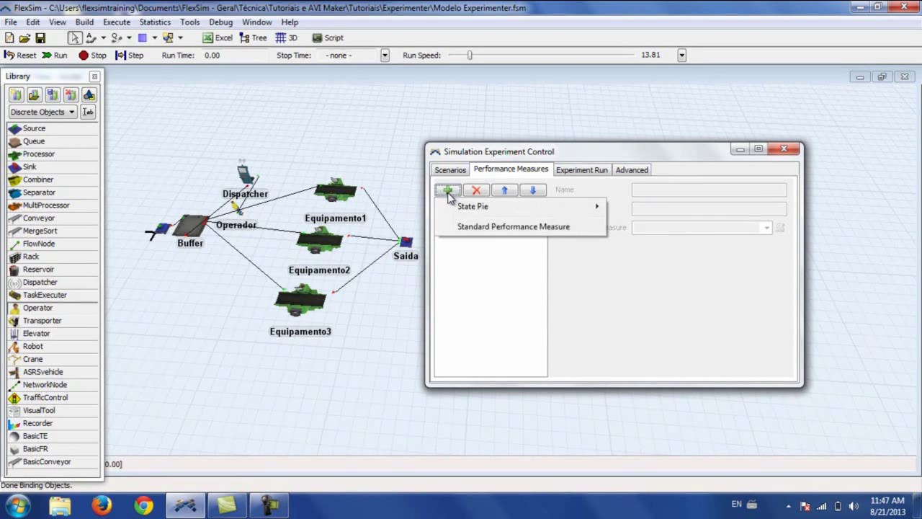
mouse_move(473, 212)
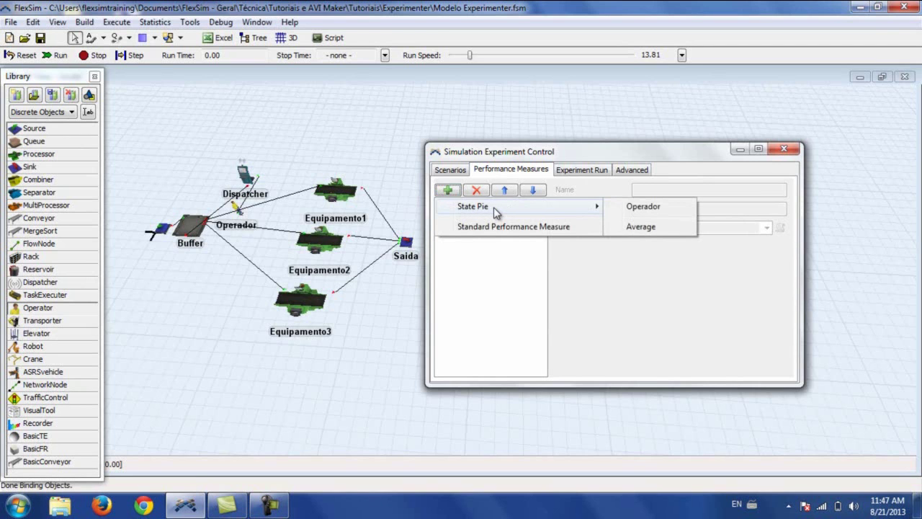
left_click(487, 288)
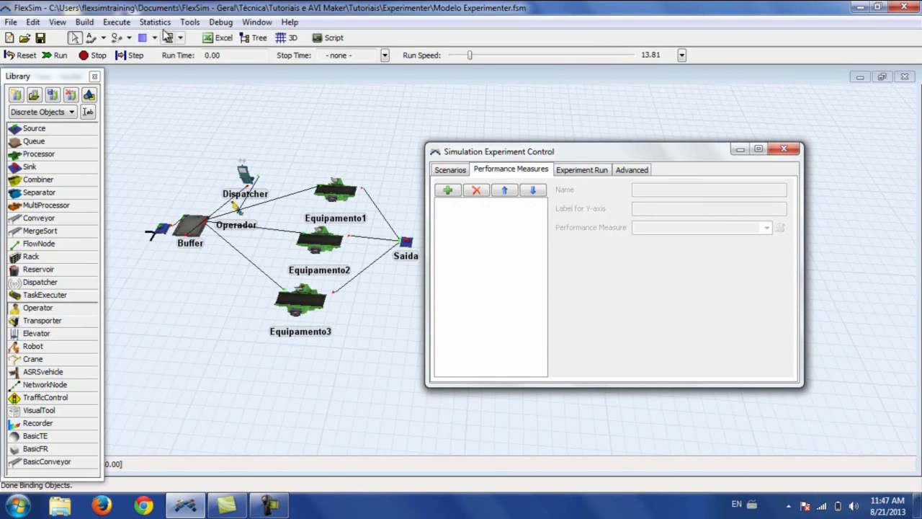
left_click(154, 22)
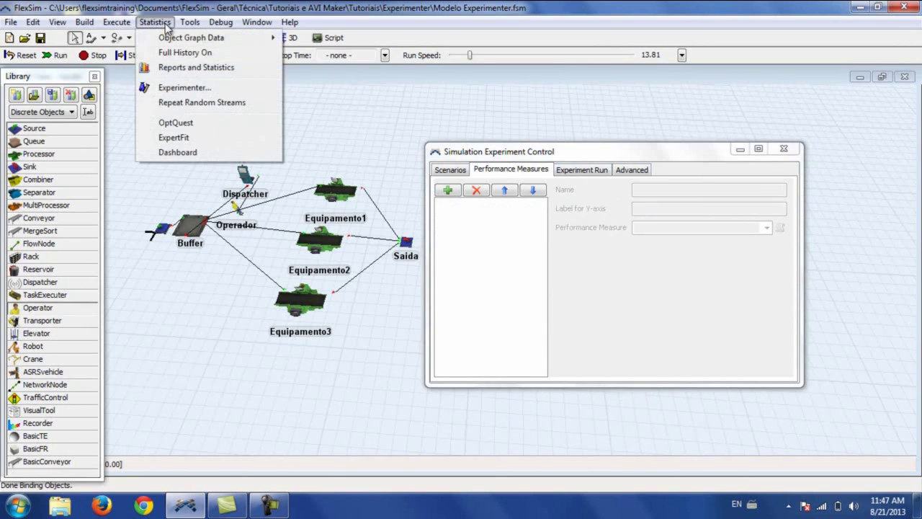
left_click(178, 153)
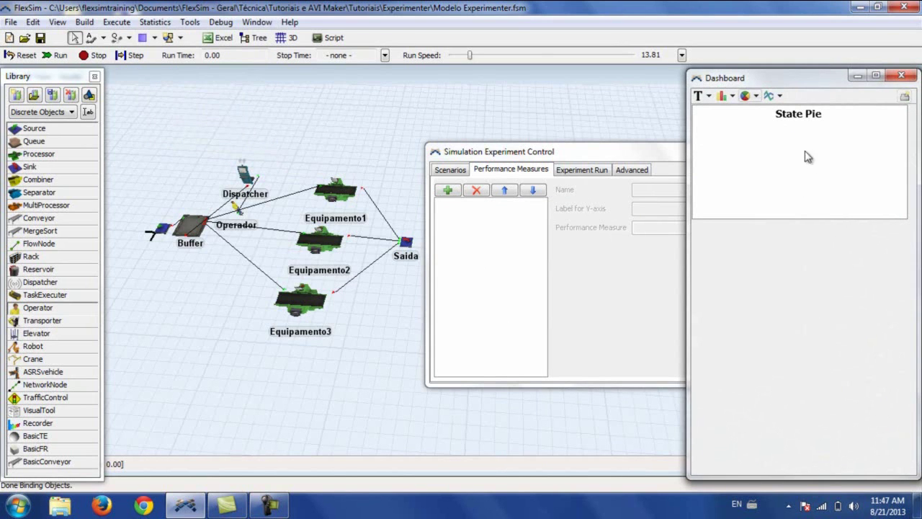
left_click(902, 76)
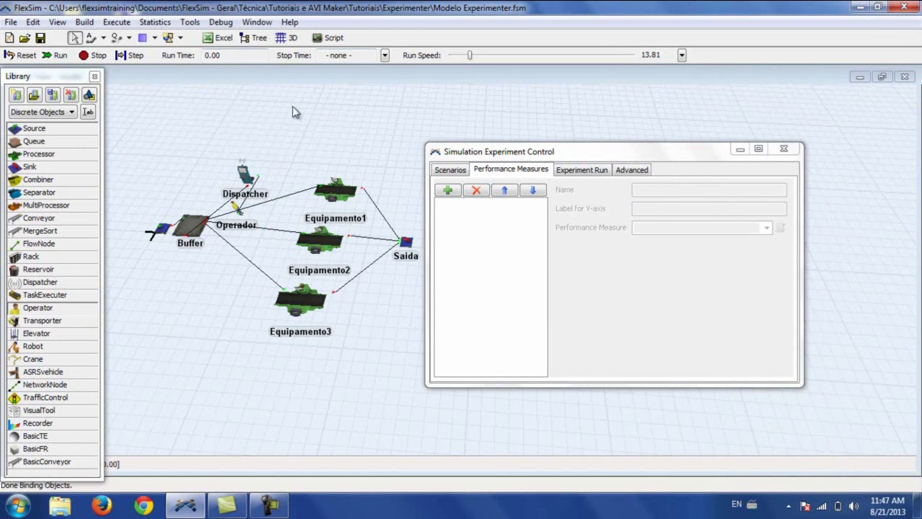
- Add a Standard Performance Measure named Producao Total with the Y-axis label Pecas
left_click(447, 189)
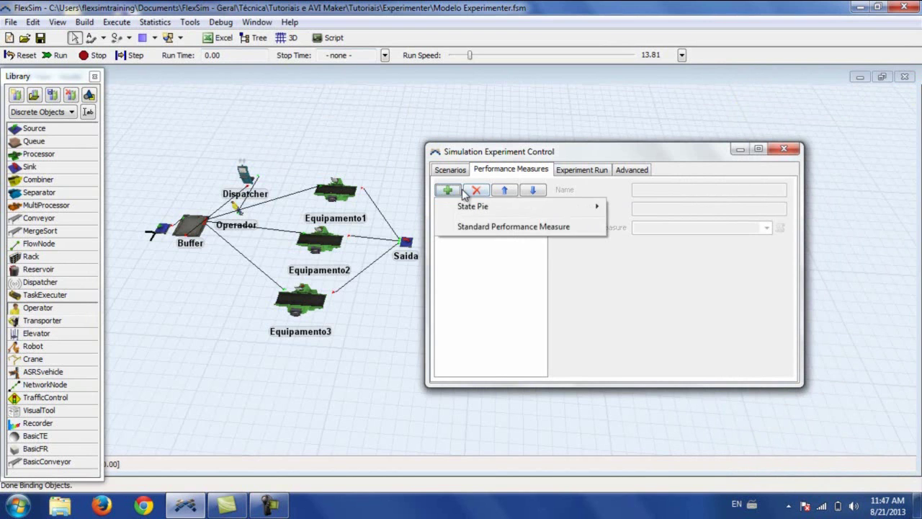
left_click(504, 228)
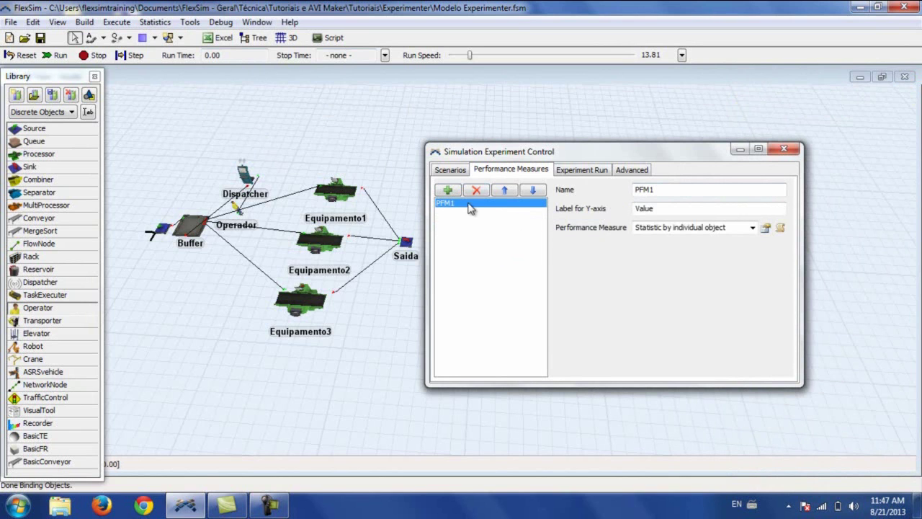
left_click(659, 188)
left_click_drag(659, 189, 629, 191)
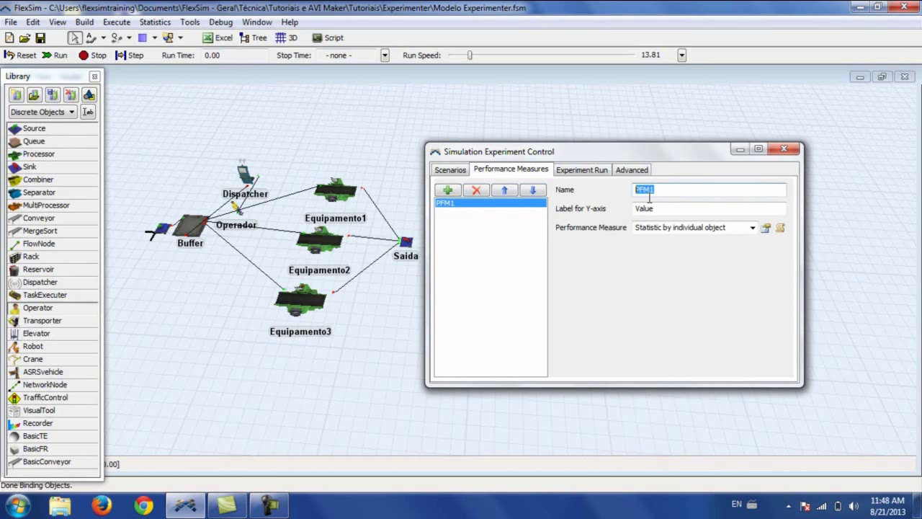
type("Producao Total")
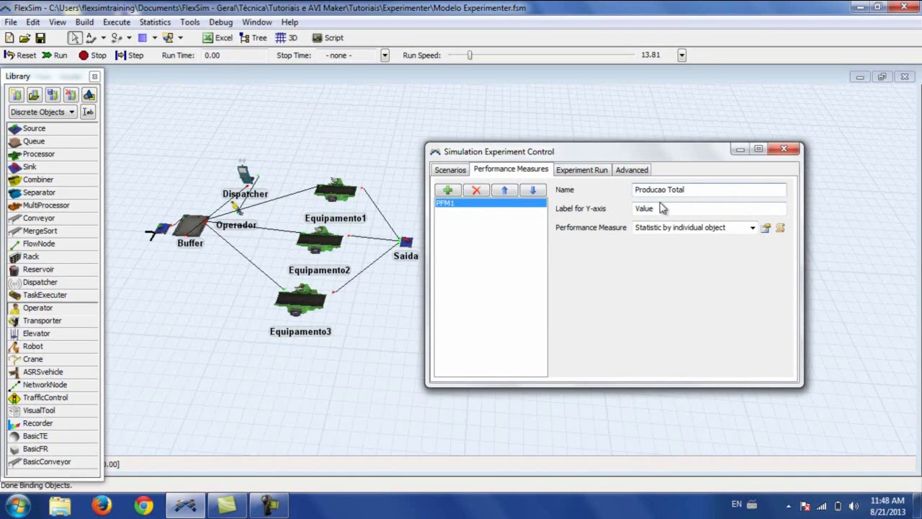
left_click_drag(673, 208, 617, 215)
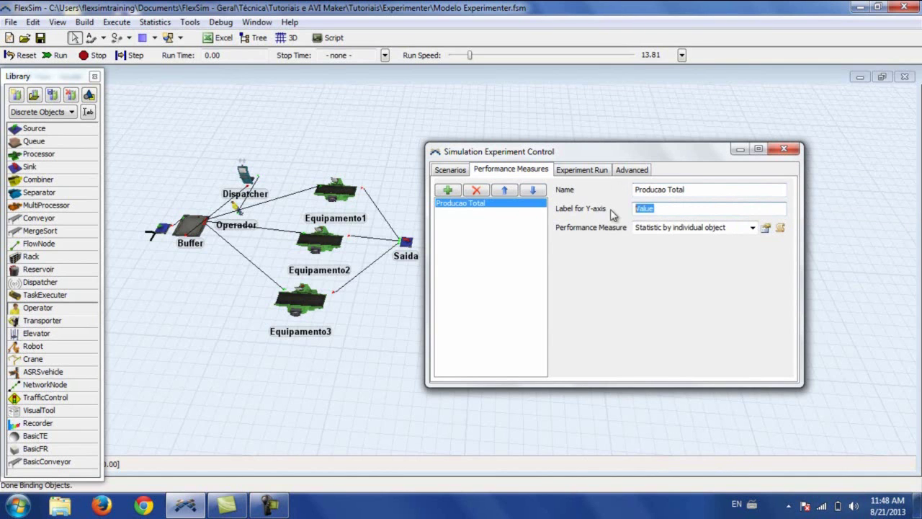
type("Pecas")
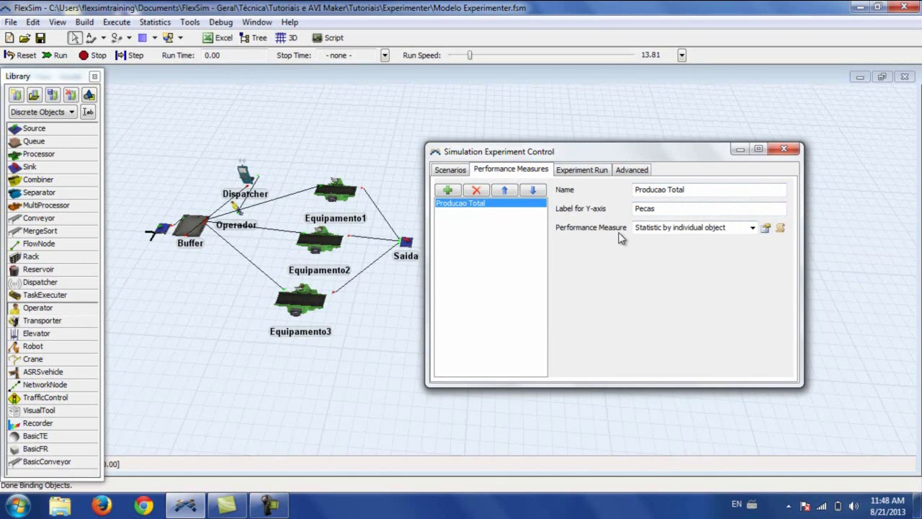
- Define Producao Total as a Statistic by individual object, using the Input statistic of the object Saida
left_click(753, 229)
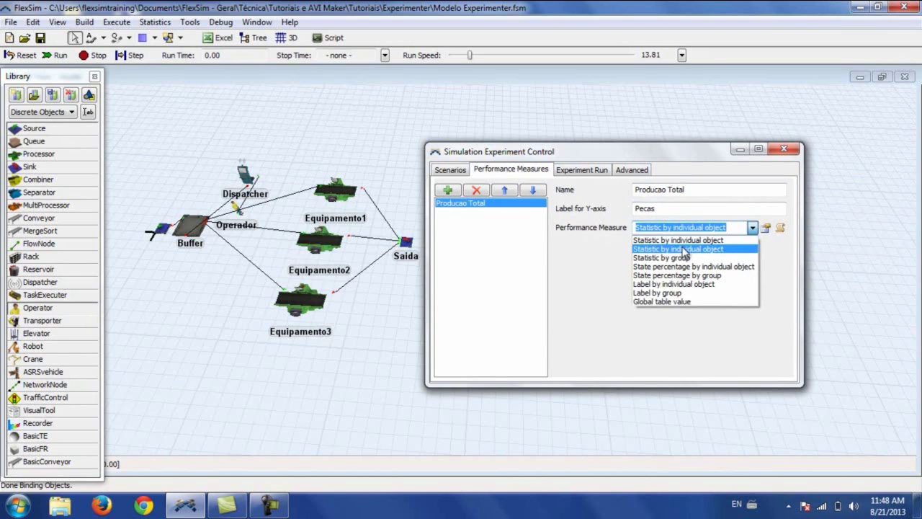
left_click(723, 249)
left_click(720, 251)
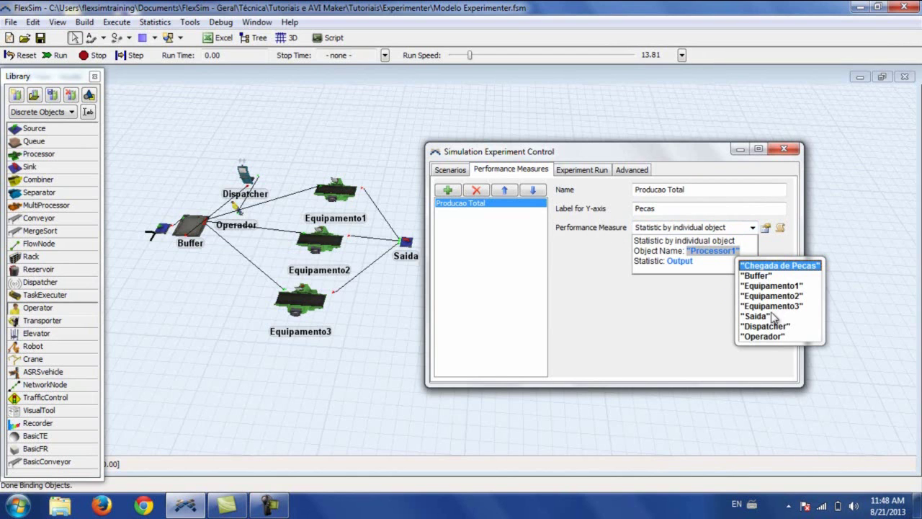
left_click(765, 316)
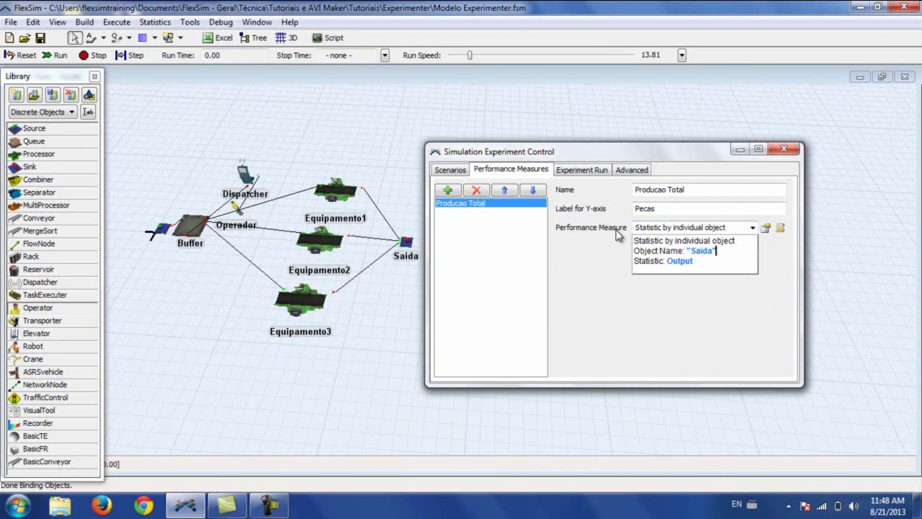
left_click(678, 262)
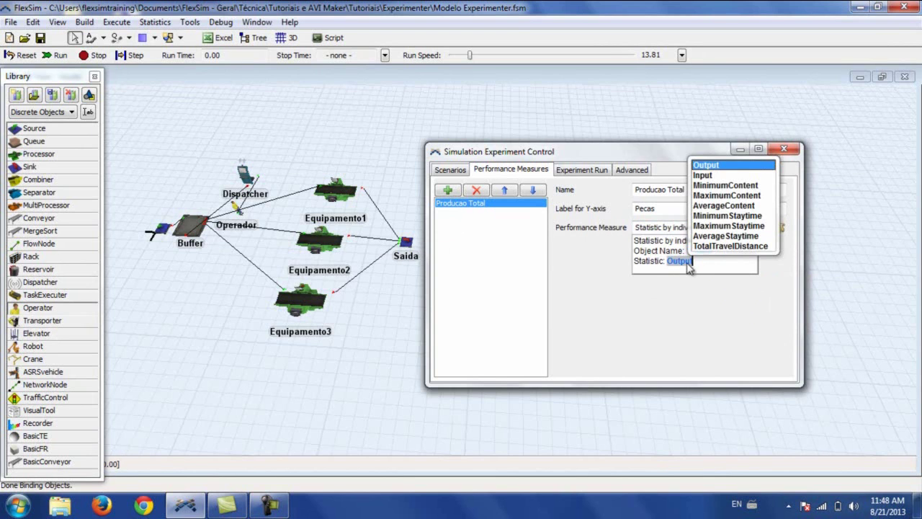
left_click(704, 176)
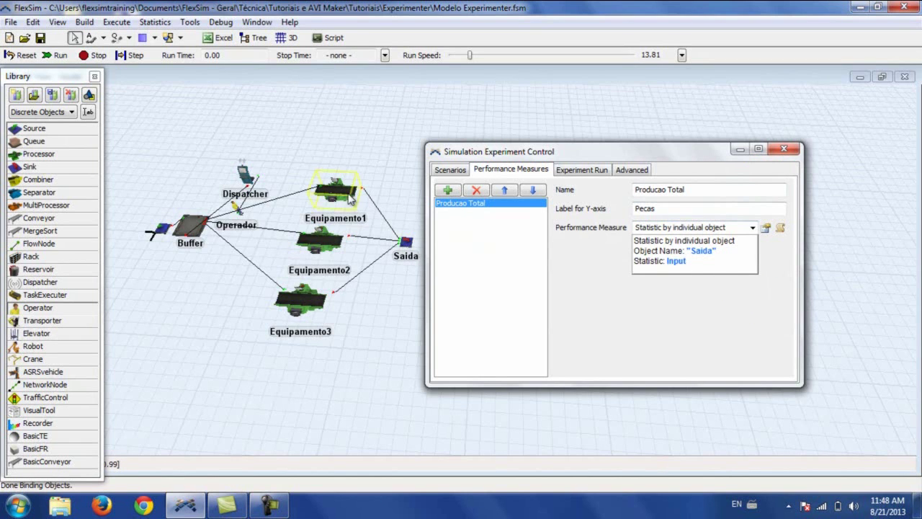
left_click(627, 291)
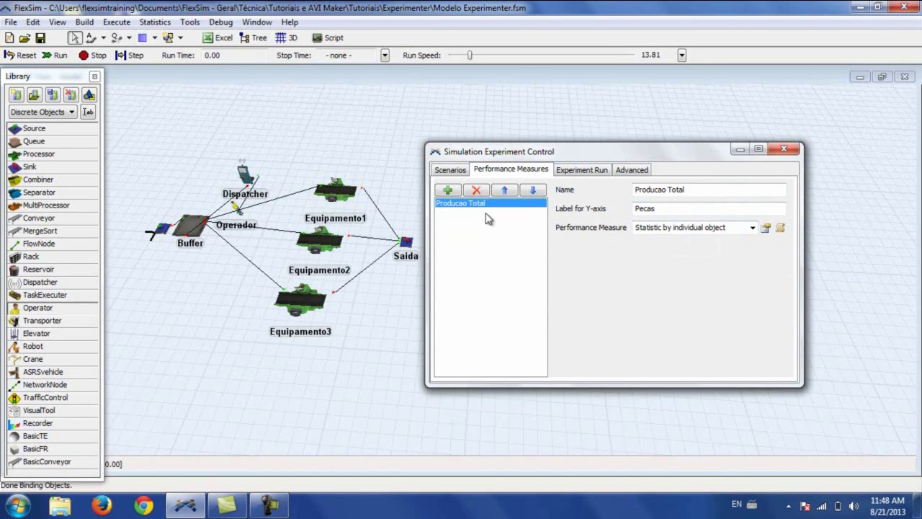
- Run the experiment to time 3600 with a warmup time of 0 and 5 replications per scenario
left_click(584, 171)
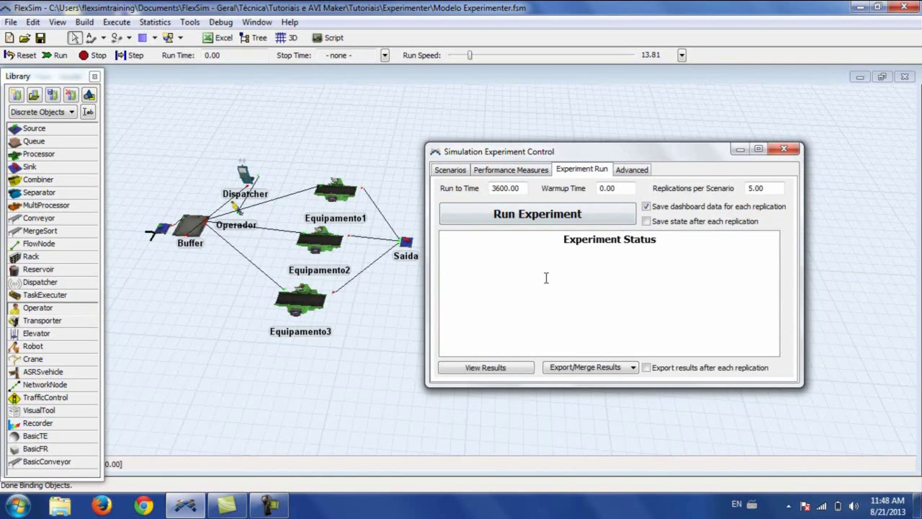
left_click(524, 186)
left_click(521, 189)
double_click(621, 188)
left_click(775, 188)
left_click_drag(770, 188, 746, 188)
left_click(775, 189)
left_click(523, 219)
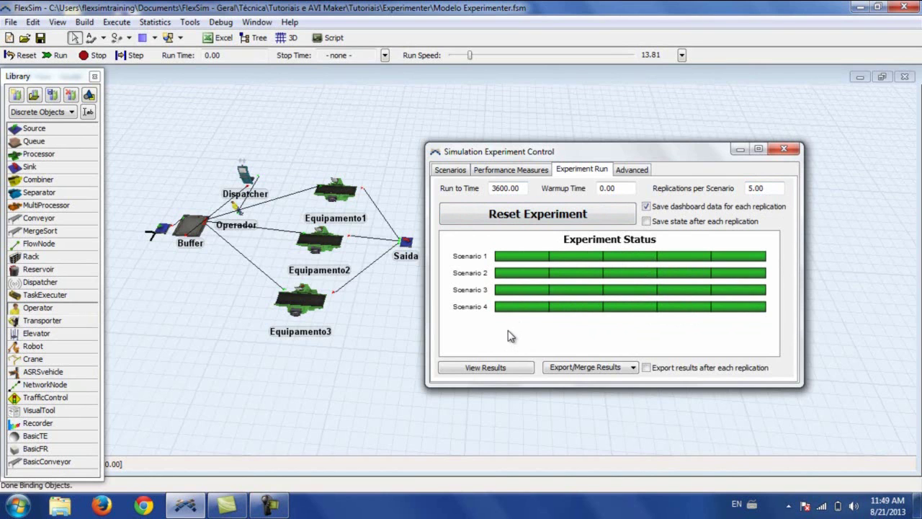
- View the Producao Total results in a maximized window, first as a Replications Plot and then as a Data Summary
left_click(478, 368)
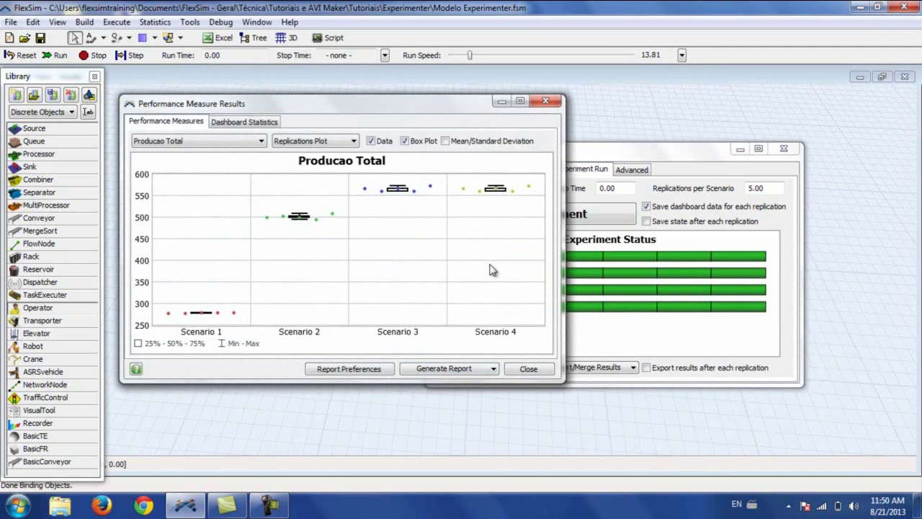
left_click(520, 102)
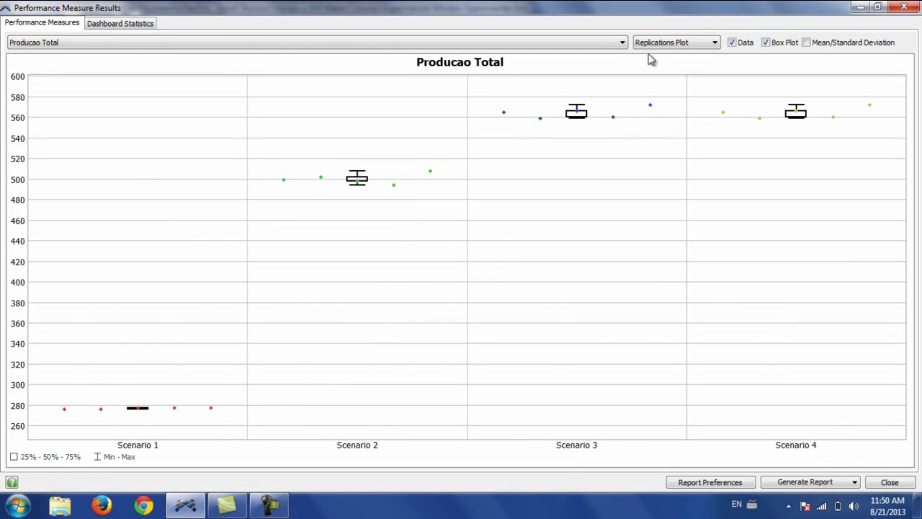
left_click(701, 48)
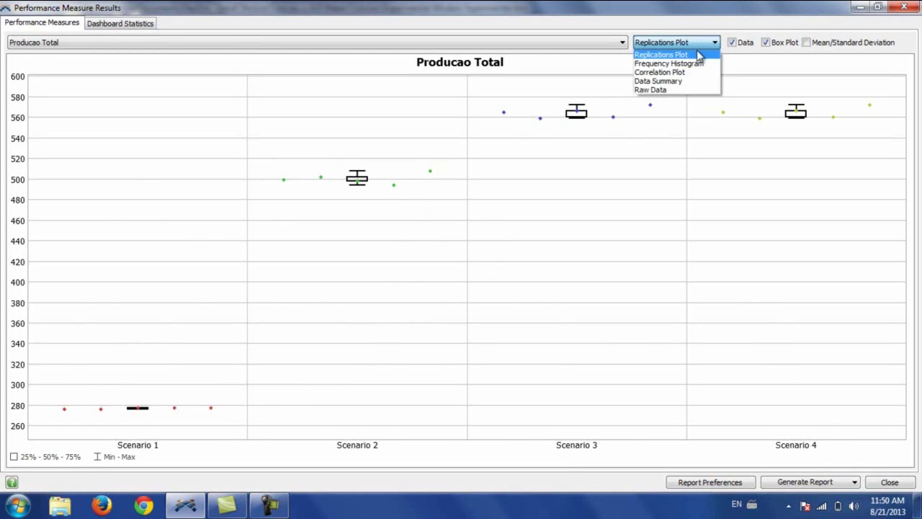
left_click(658, 81)
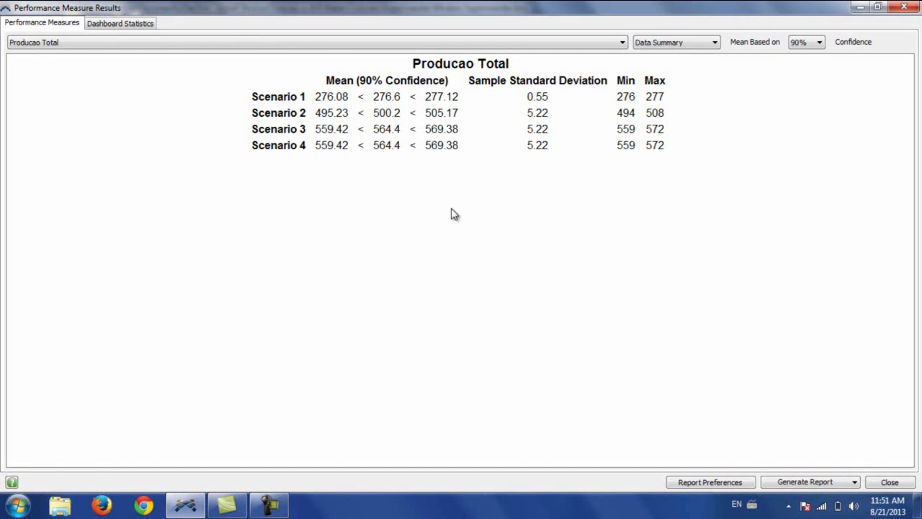
- Check the confidence levels and report formats offered for the results, and restore the results window so the model shows beside it
left_click(805, 43)
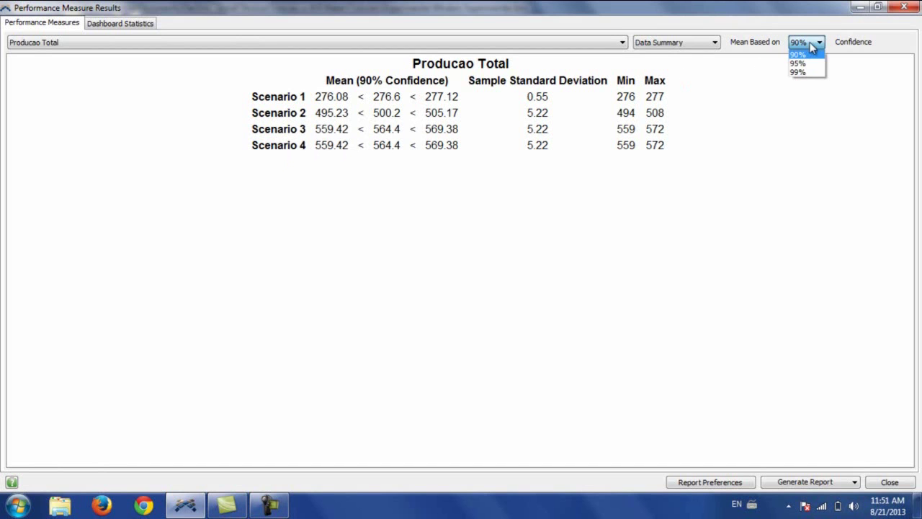
left_click(814, 139)
left_click(855, 483)
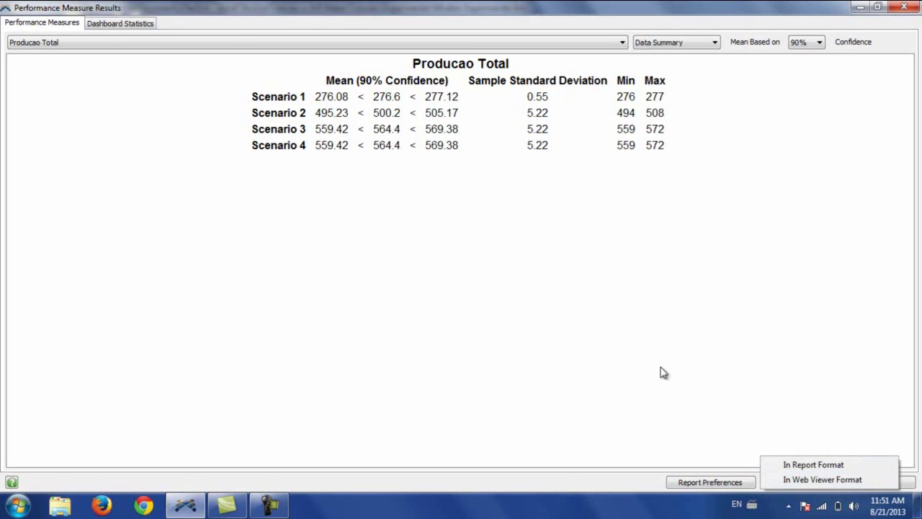
left_click(600, 310)
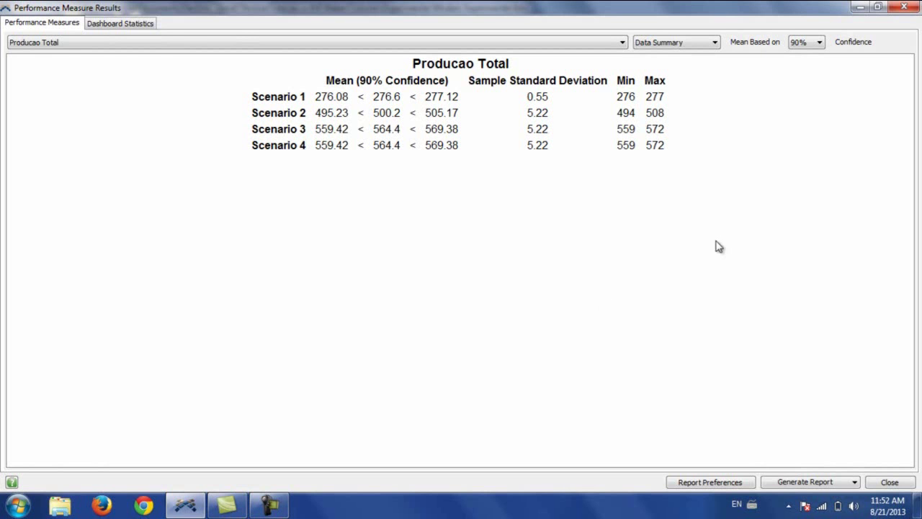
double_click(741, 12)
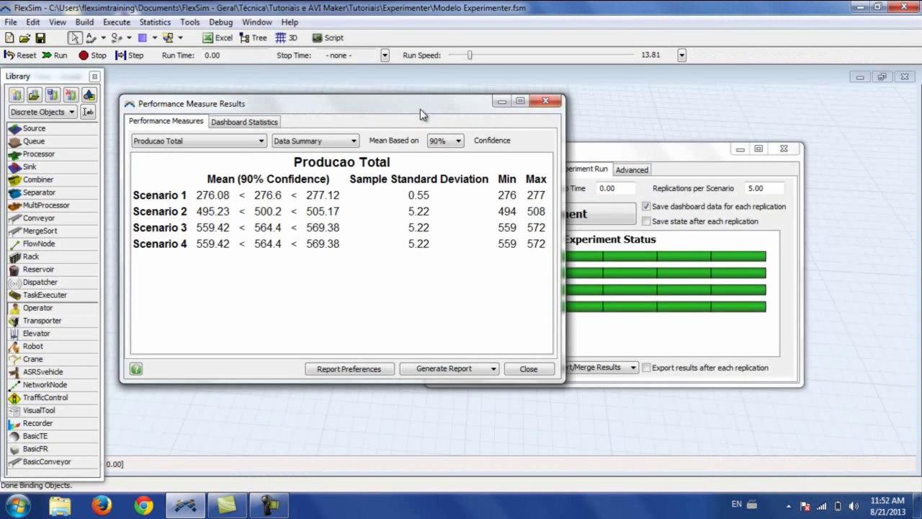
left_click_drag(420, 114, 677, 131)
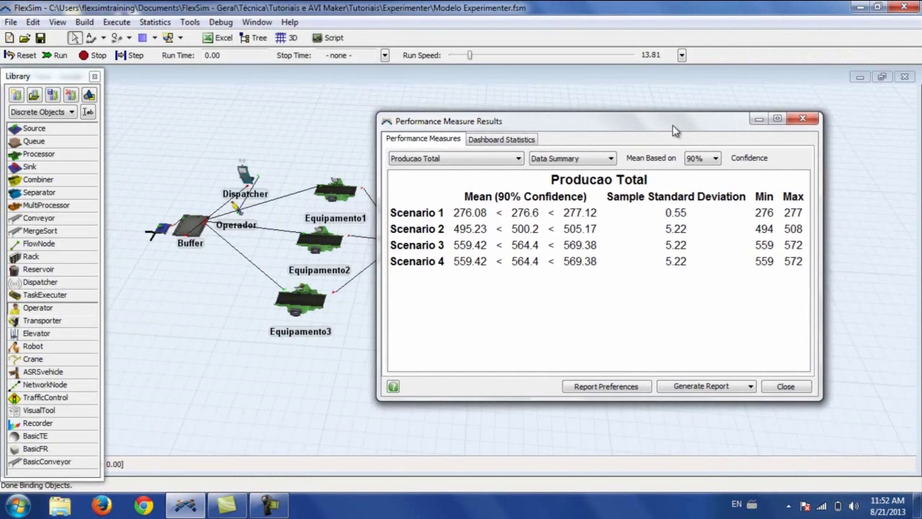